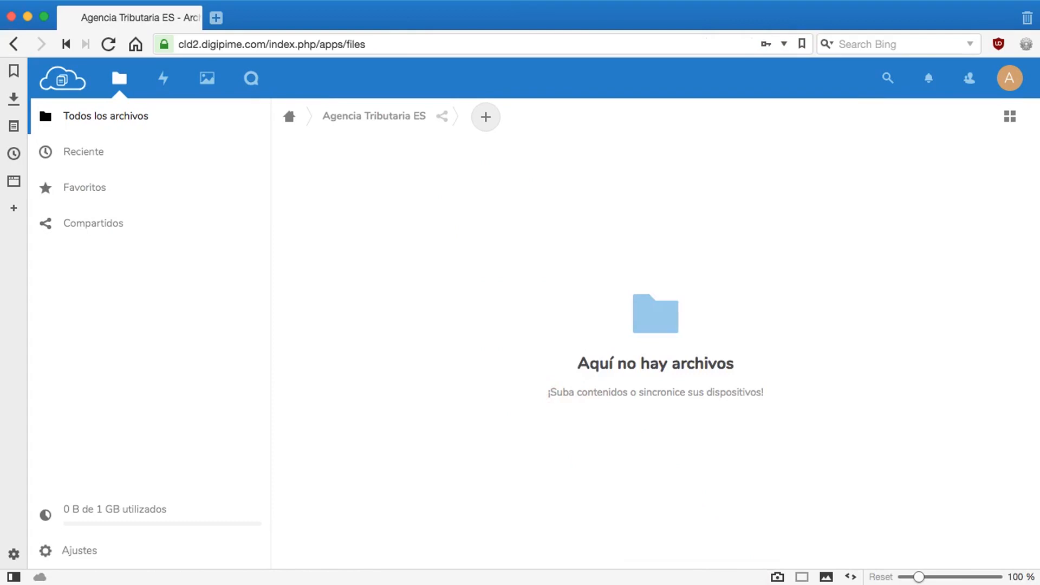
Step: Drop mod210_mi_MI.pdf from the desktop onto the Agencia Tributaria ES file list
left_click_drag(1039, 536, 835, 358)
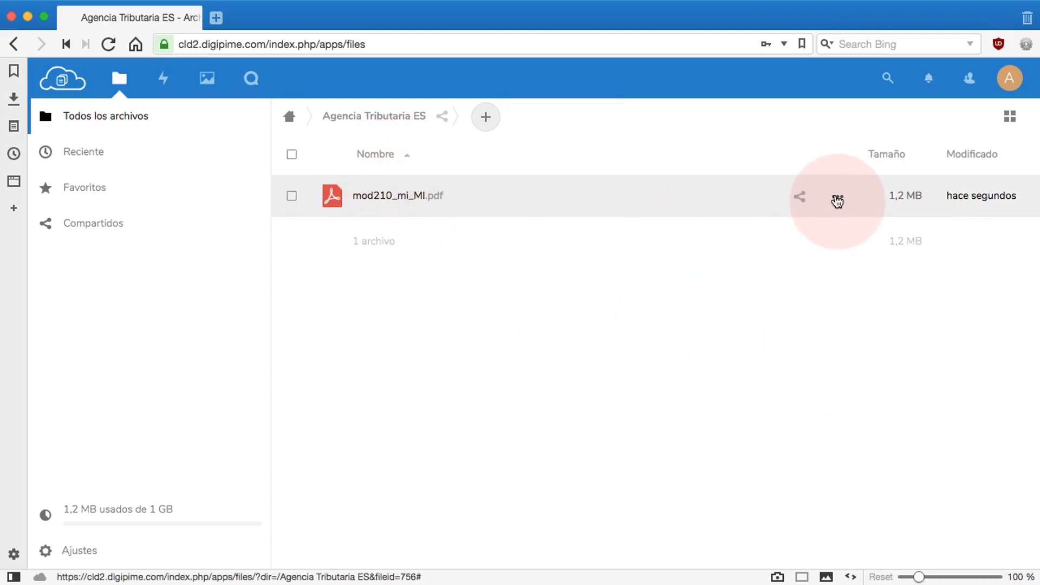
left_click(838, 198)
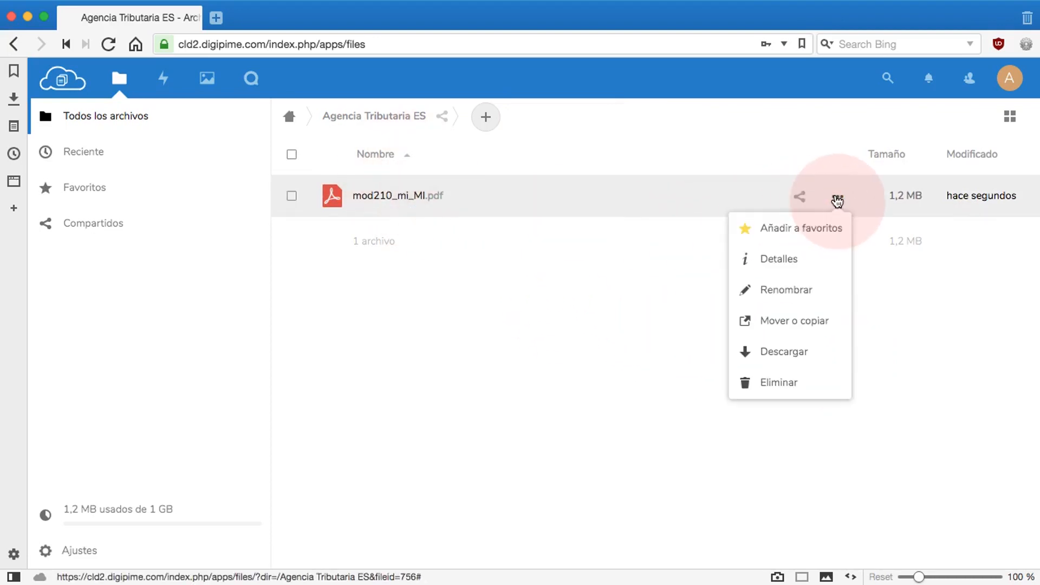
left_click(774, 259)
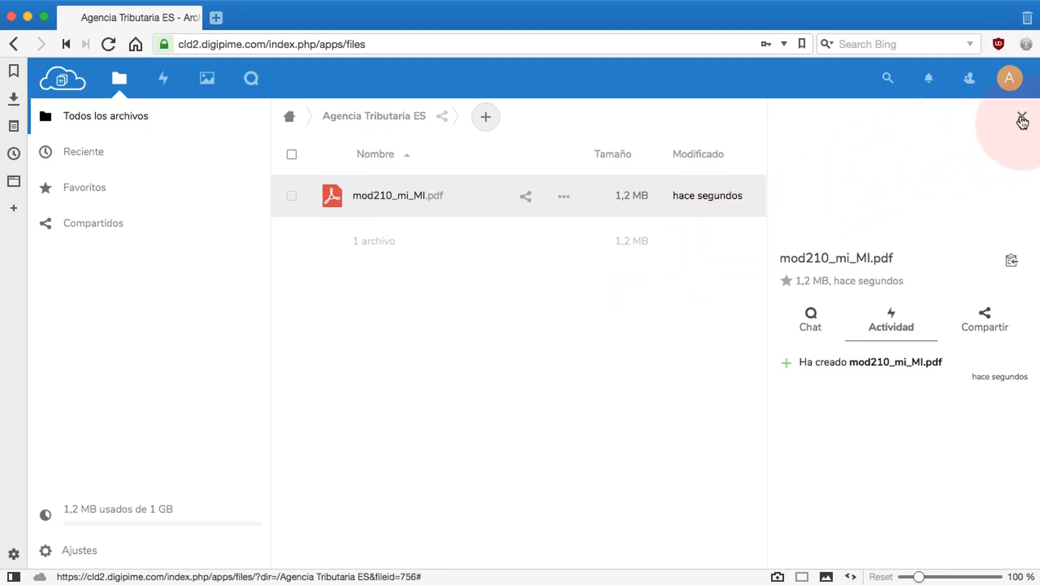
left_click(1022, 119)
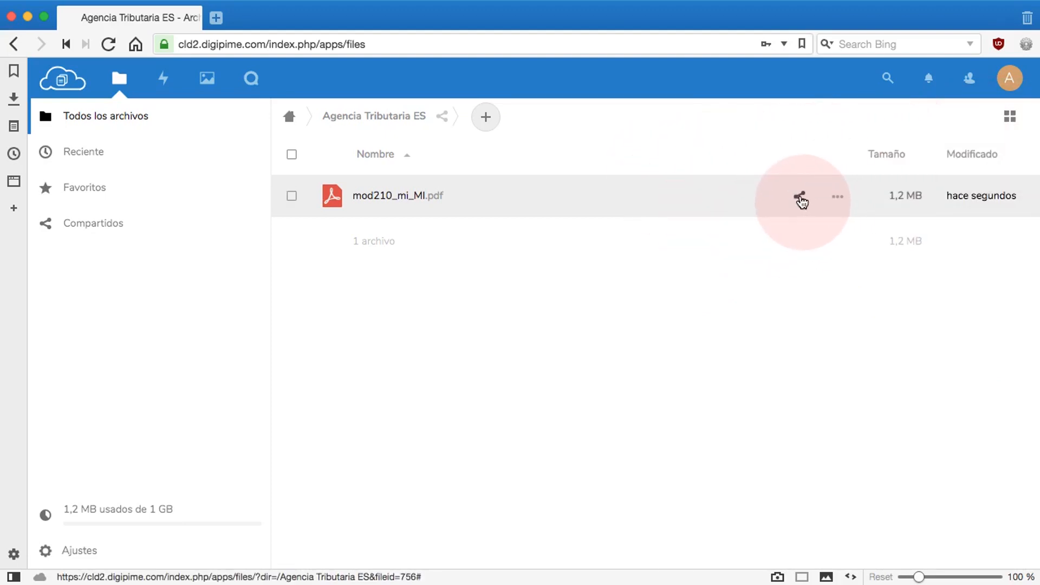
Step: Share mod210_mi_MI.pdf with usuario1, then return to the top-level folder
left_click(801, 198)
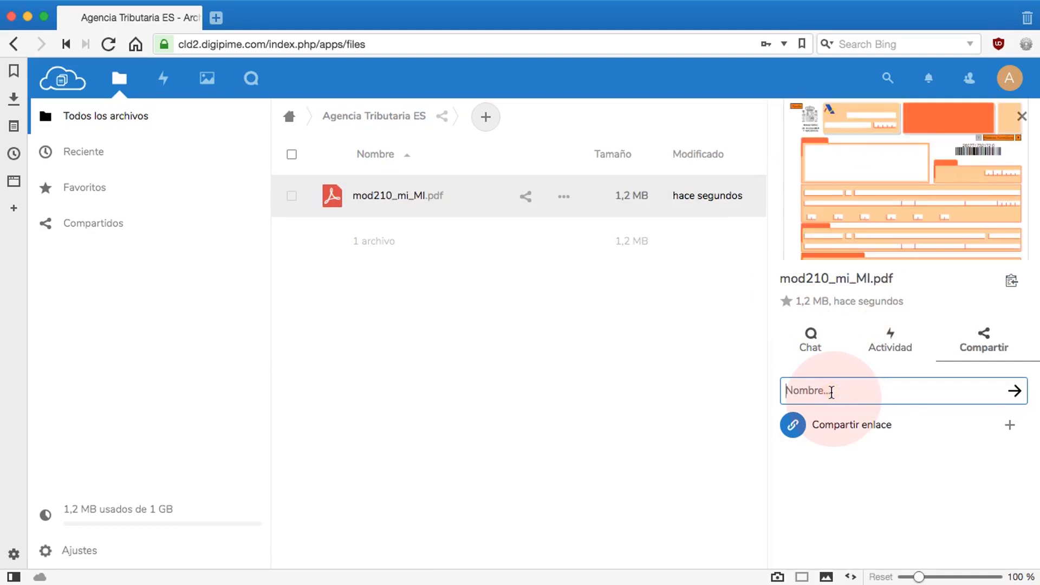
type("usua")
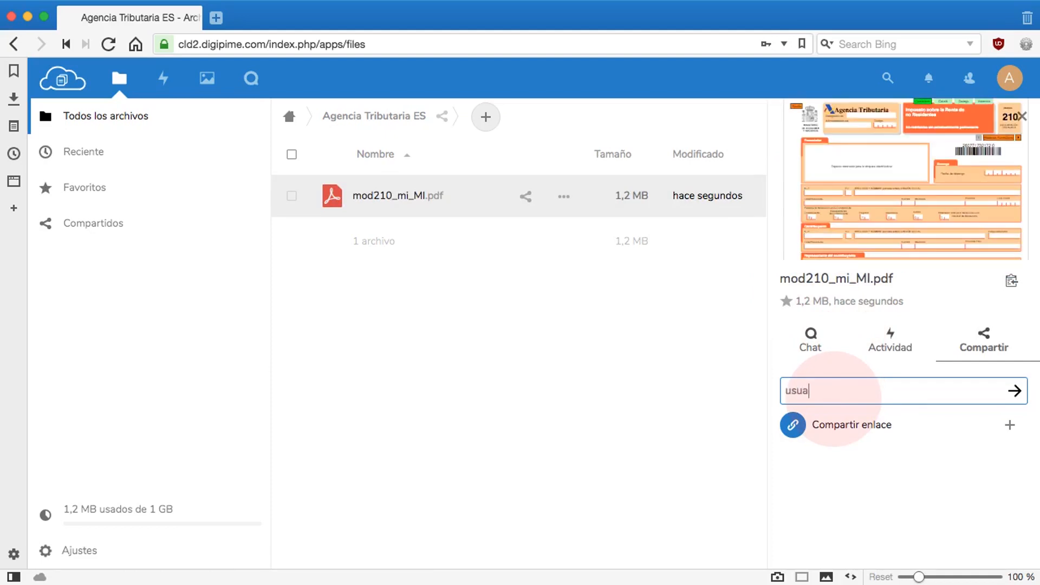
type("rio")
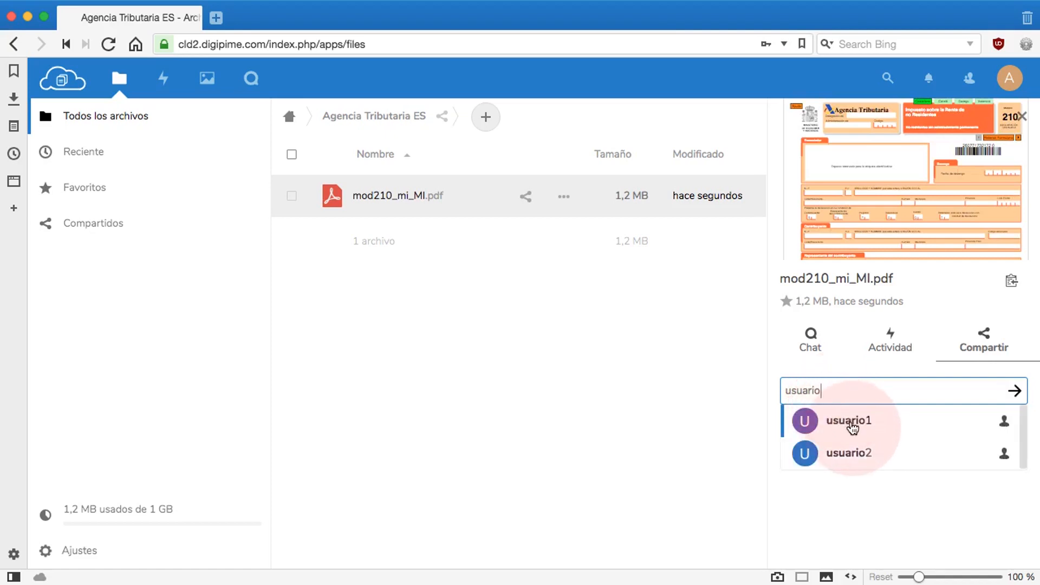
left_click(853, 427)
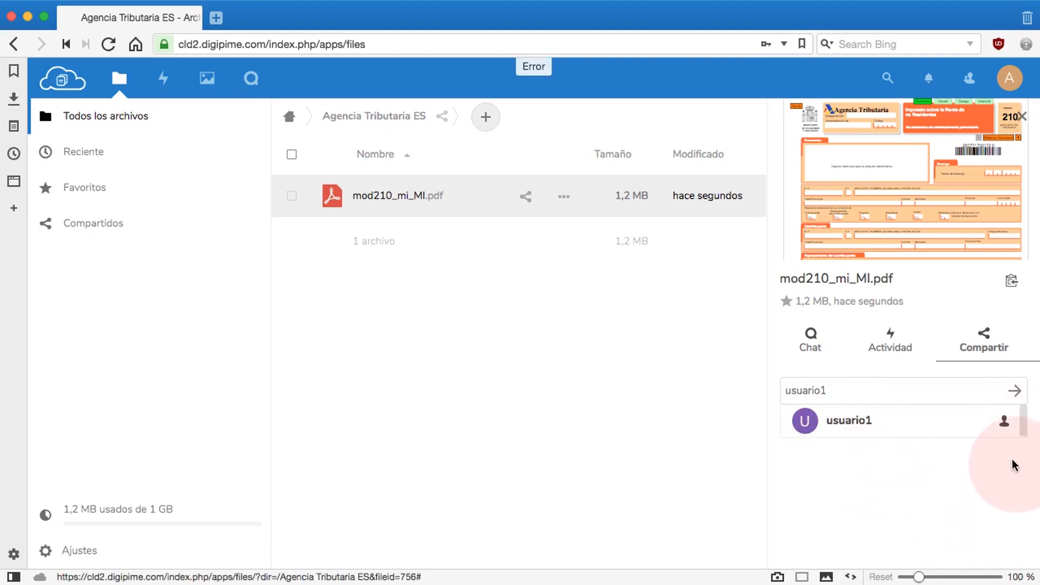
left_click(1014, 391)
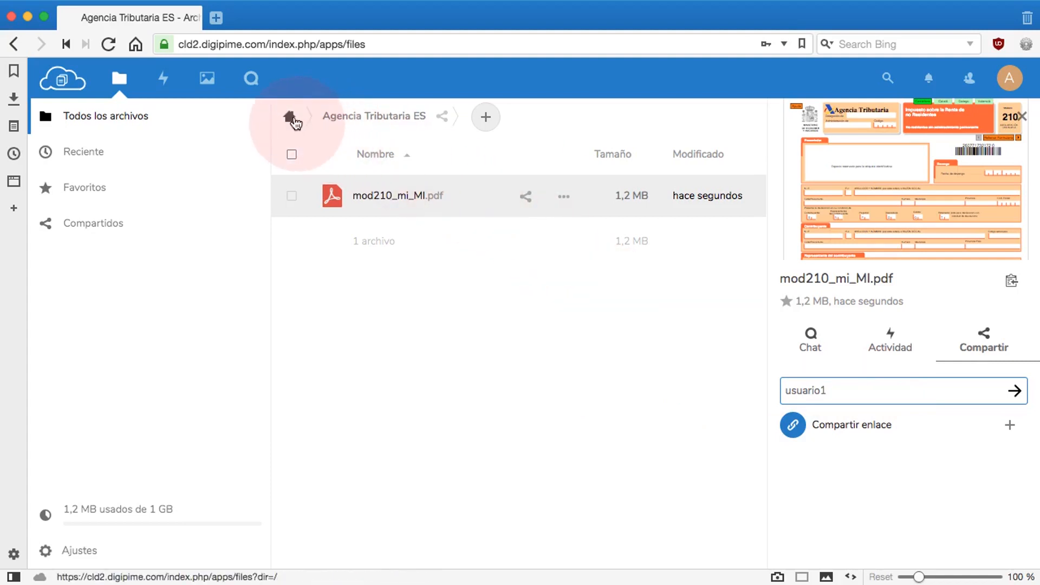
left_click(291, 118)
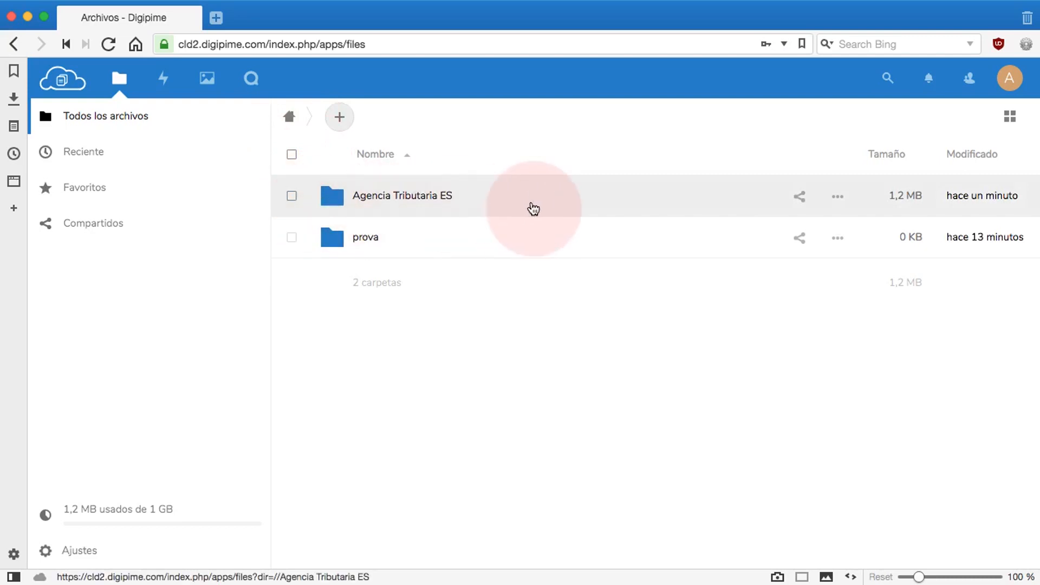
Step: Share the Agencia Tributaria ES folder with usuario1
left_click(801, 197)
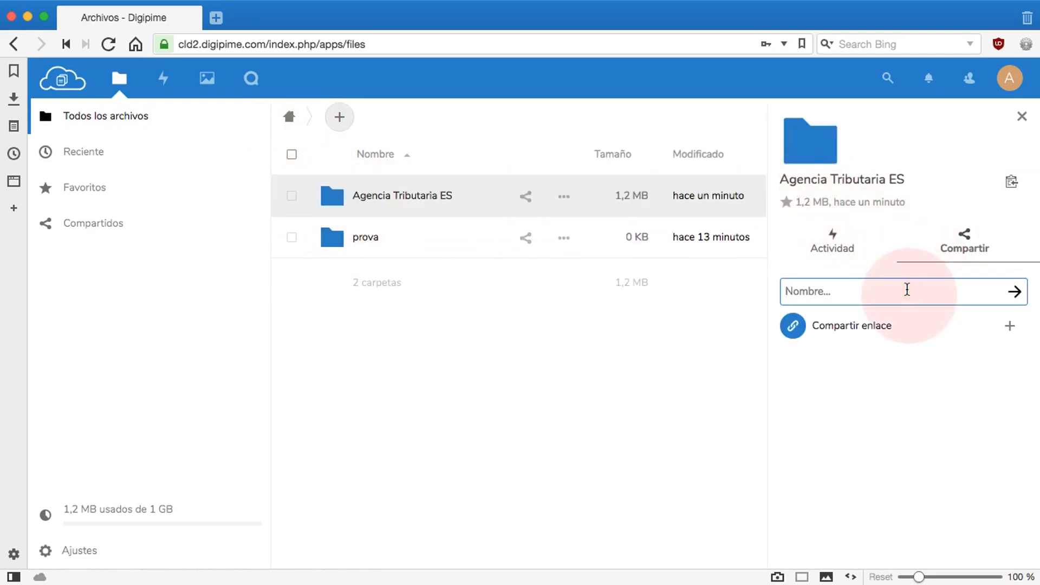
type("usuarioq")
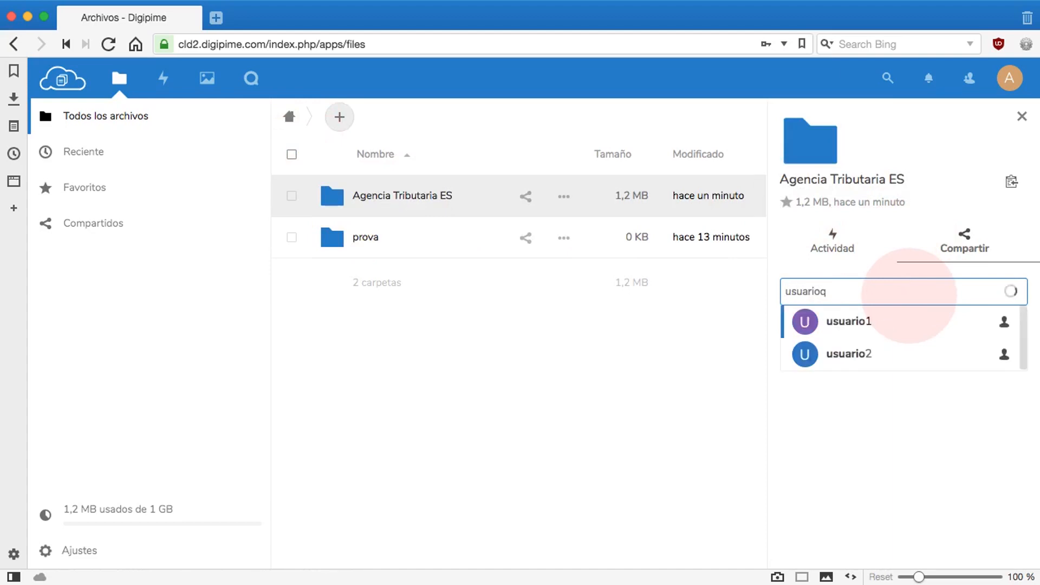
key("BackSpace")
type("1")
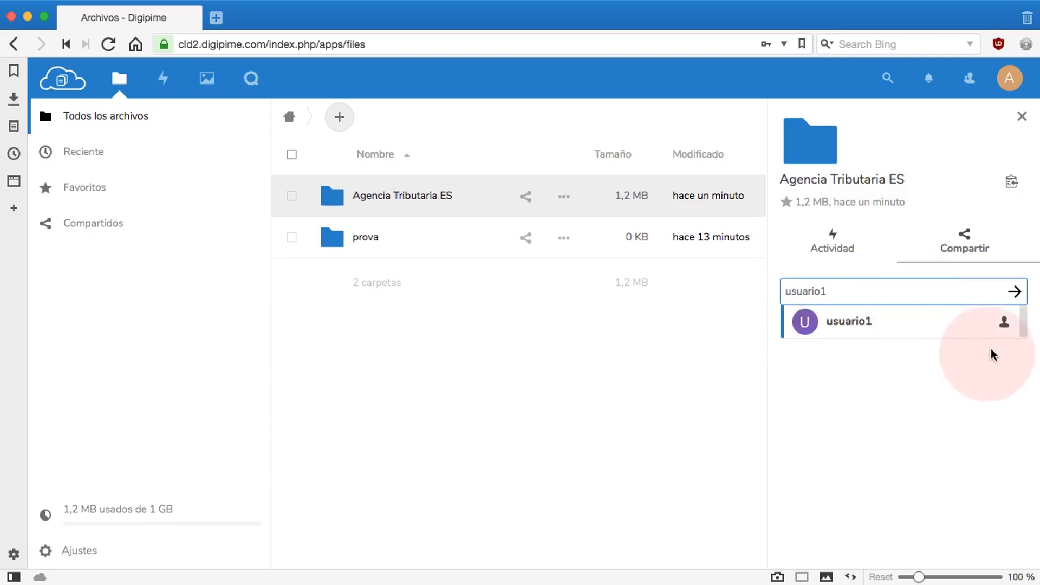
left_click(859, 326)
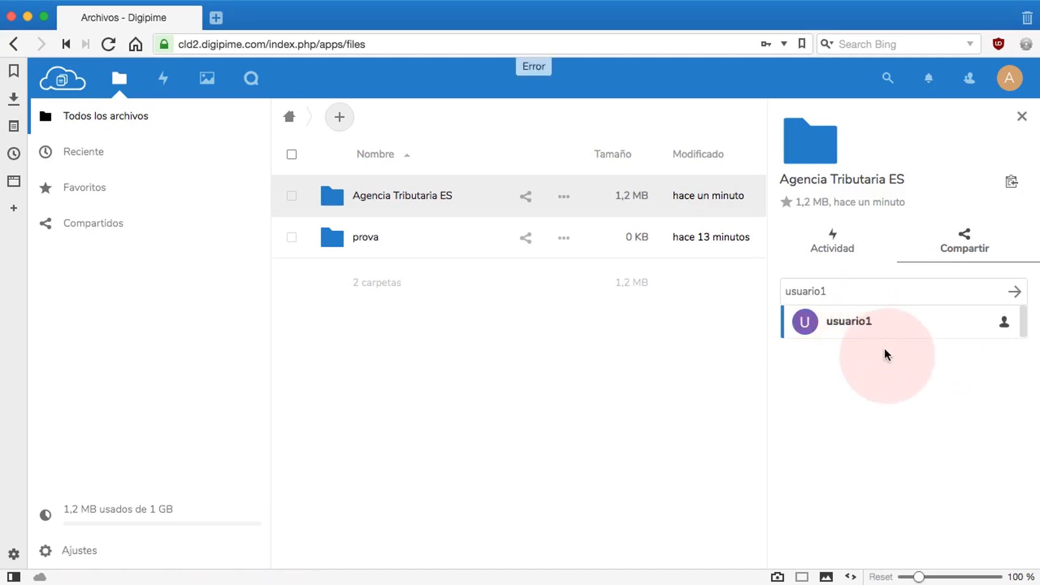
left_click(1015, 293)
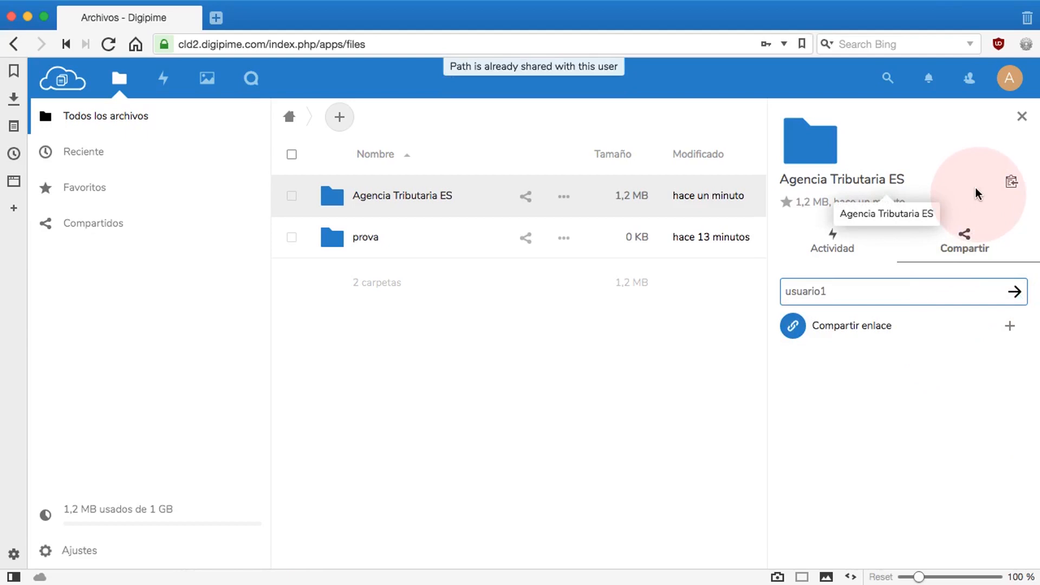
left_click(1013, 83)
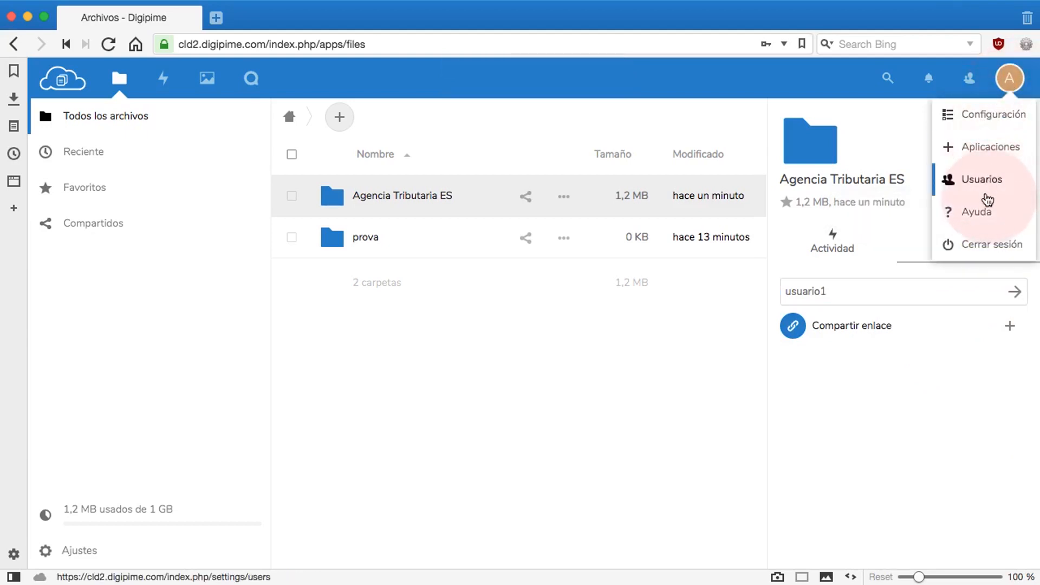
Step: Choose Cerrar sesión to log out and reach the Digipime login page
left_click(985, 247)
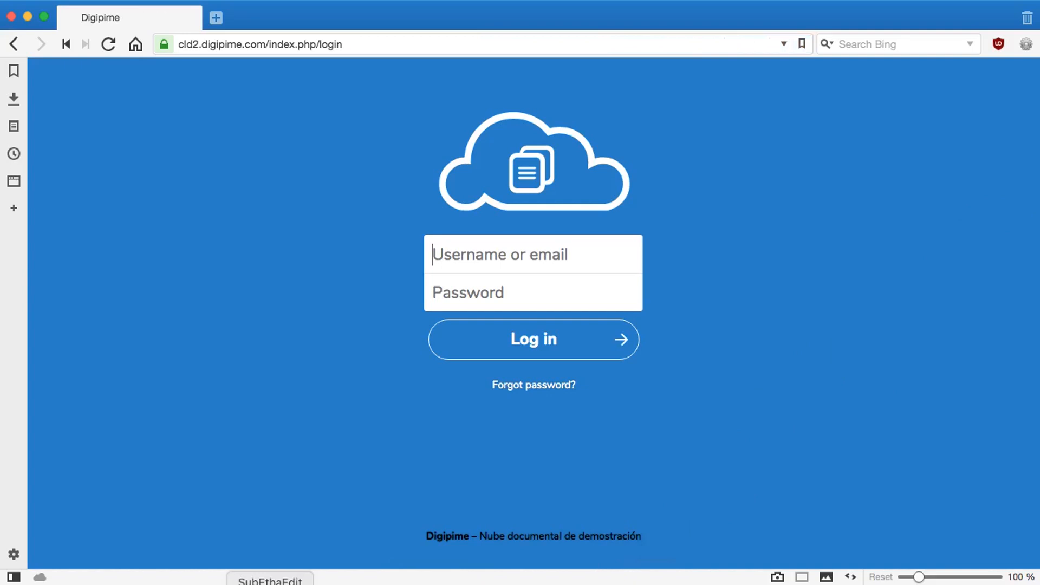
left_click(270, 584)
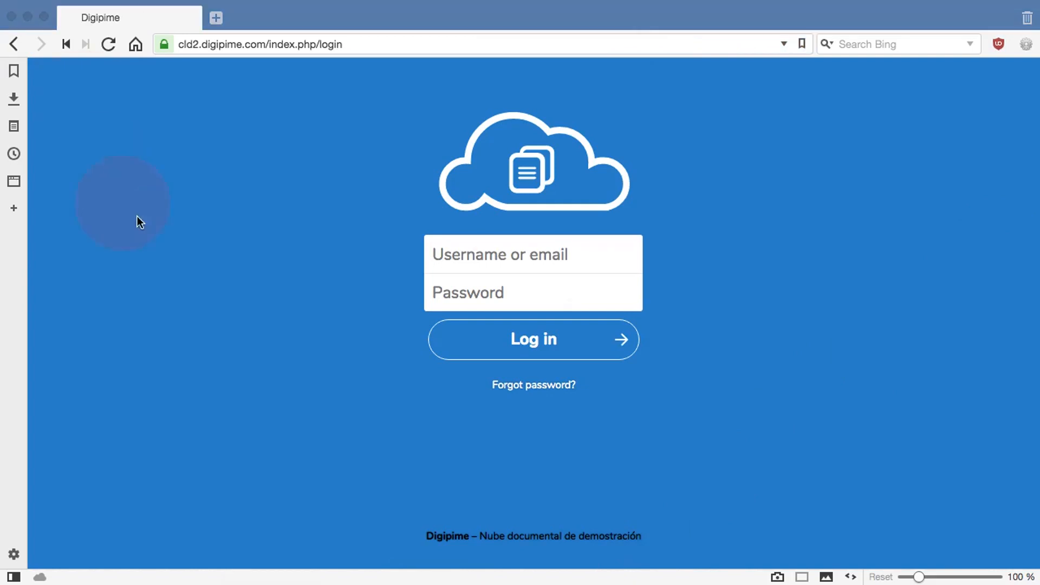
Step: Log in as usuario1 using the suggested username and the account password
left_click(462, 259)
type("usuario1")
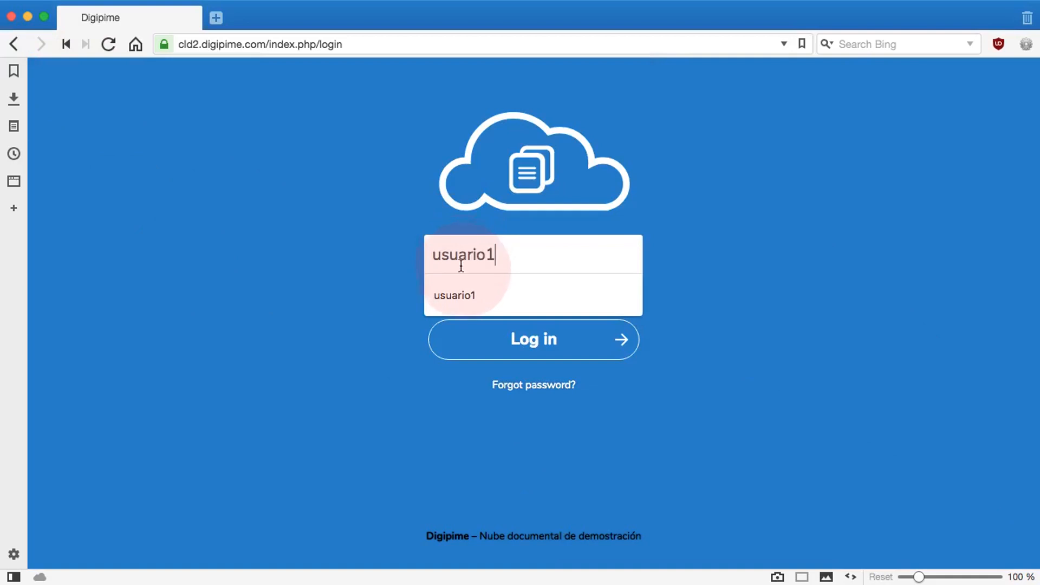
left_click(458, 295)
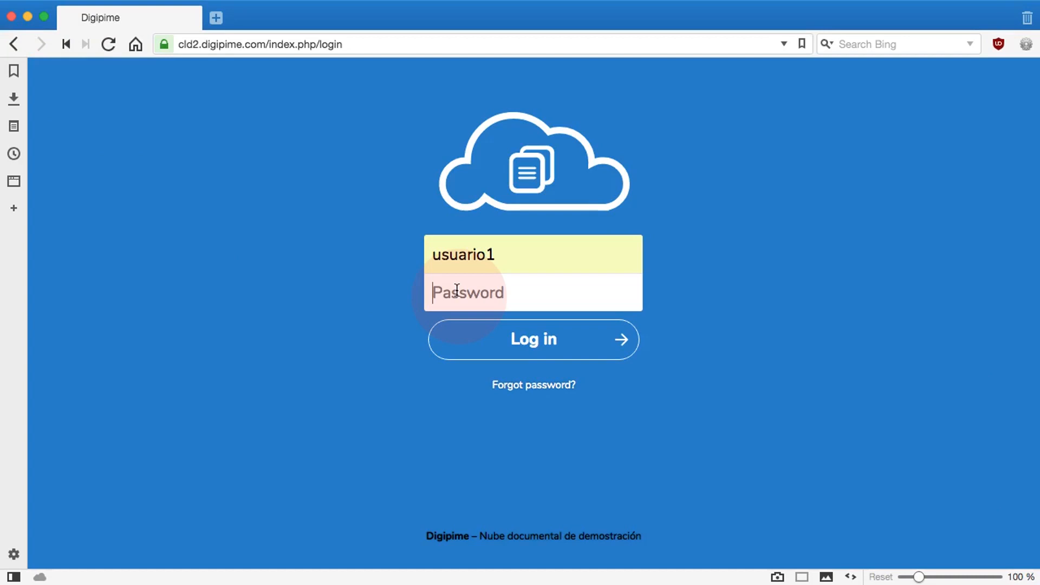
left_click(457, 291)
left_click(509, 339)
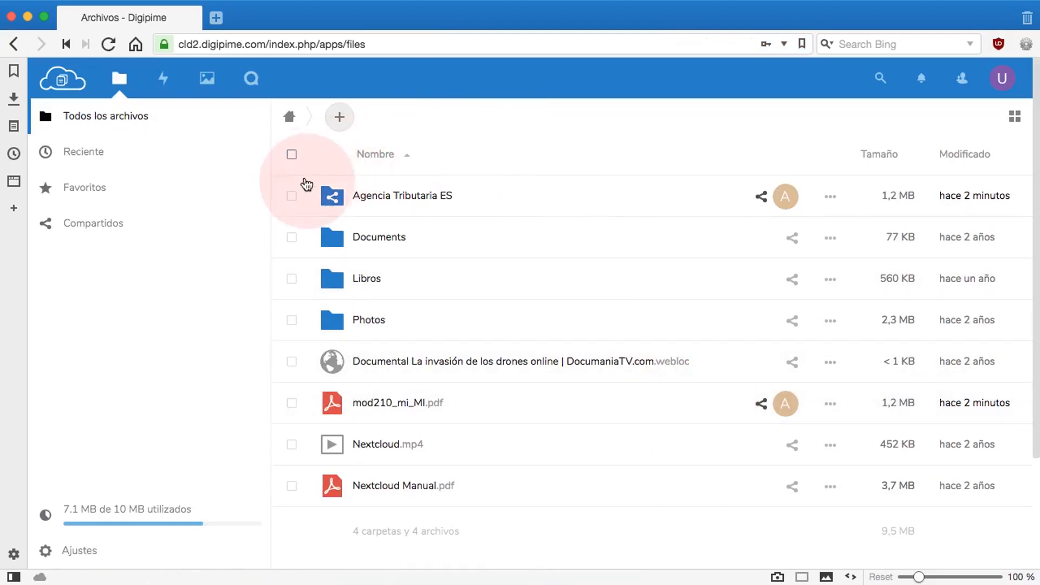
Step: Select the shared folder and PDF, check the PDF's activity details, then open mod210_mi_MI.pdf
left_click(291, 197)
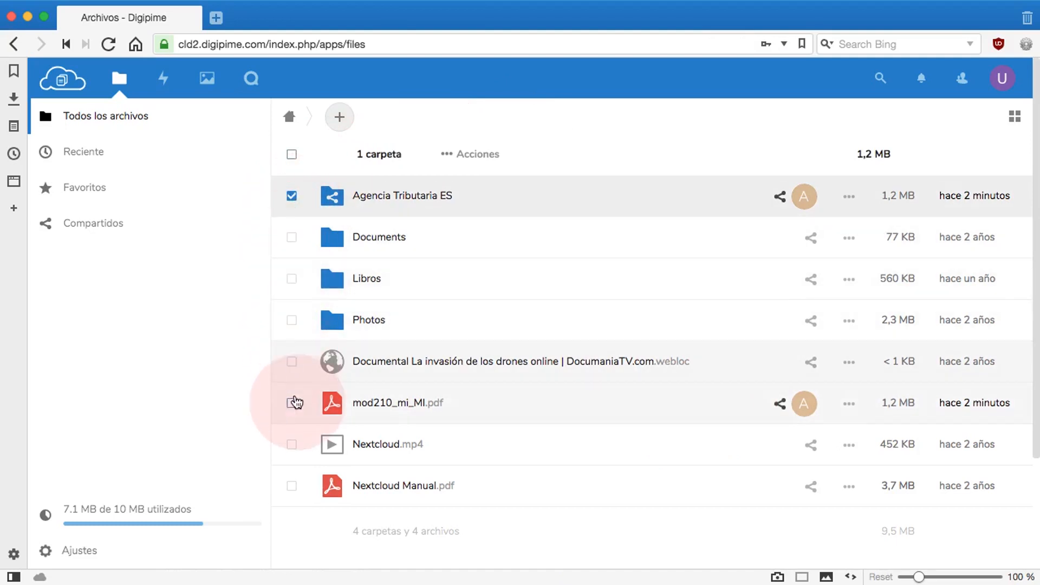
left_click(291, 405)
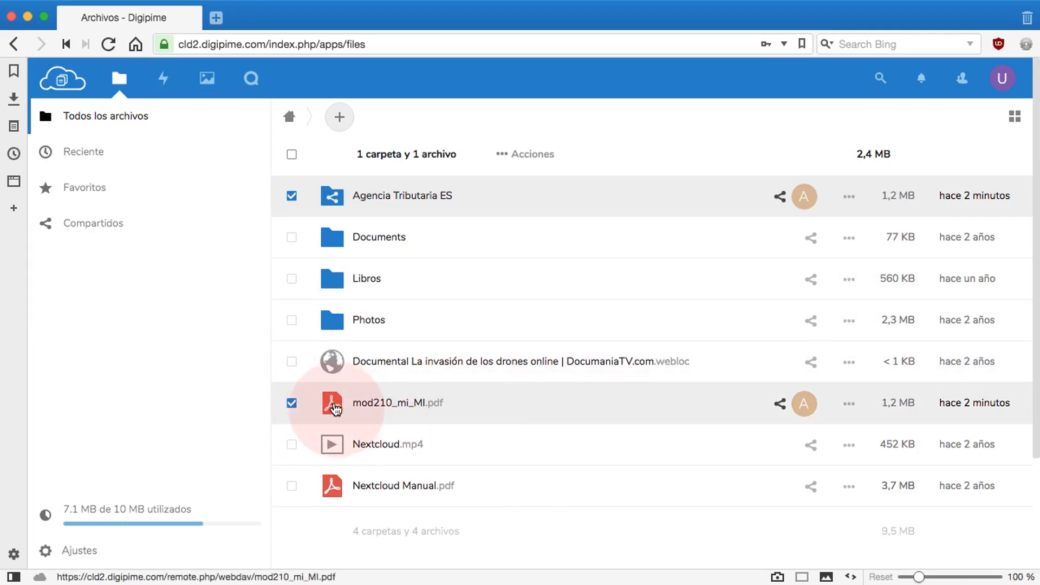
left_click(364, 410)
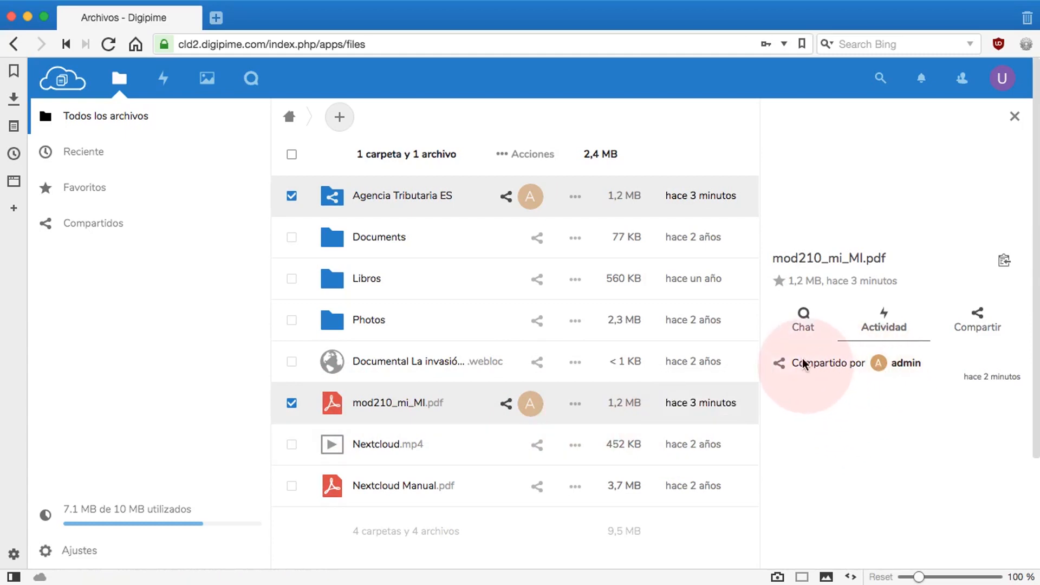
left_click(404, 405)
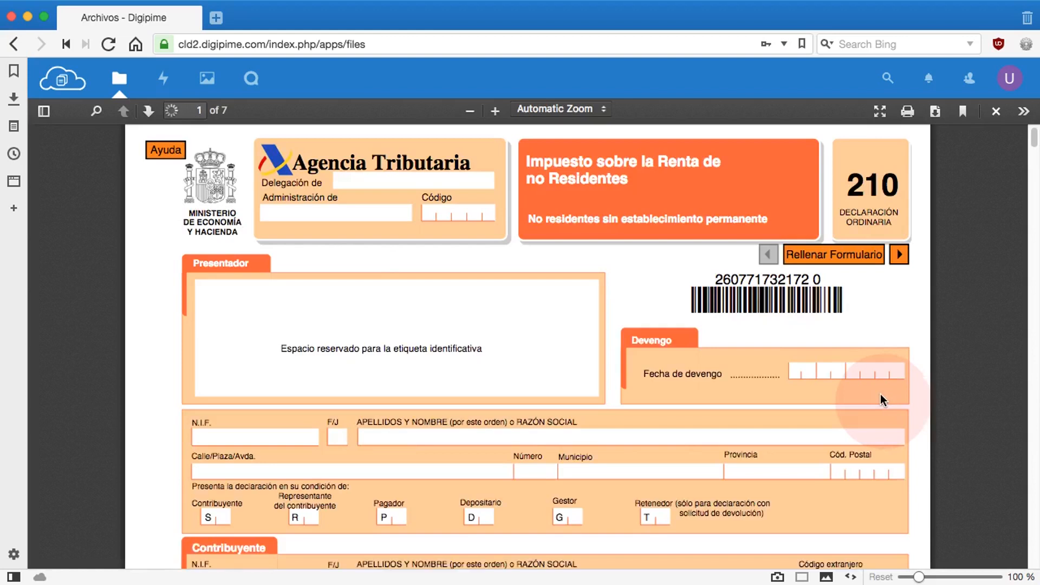
Step: Scroll down and back up through the Modelo 210 form, then close the viewer
scroll(880, 395, "down", 7)
scroll(880, 400, "down", 12)
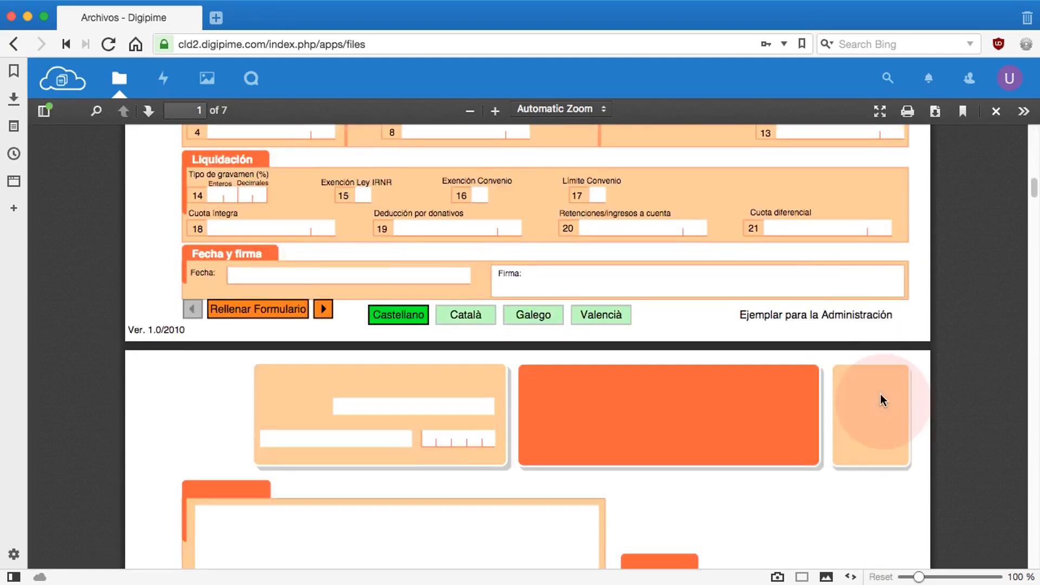
scroll(881, 399, "up", 8)
scroll(881, 400, "up", 6)
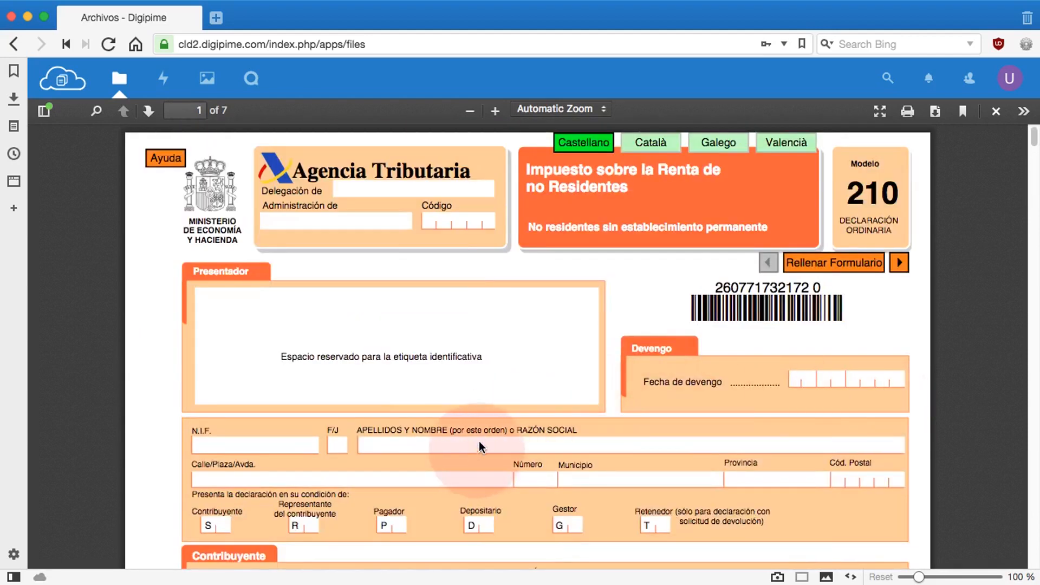
left_click(998, 112)
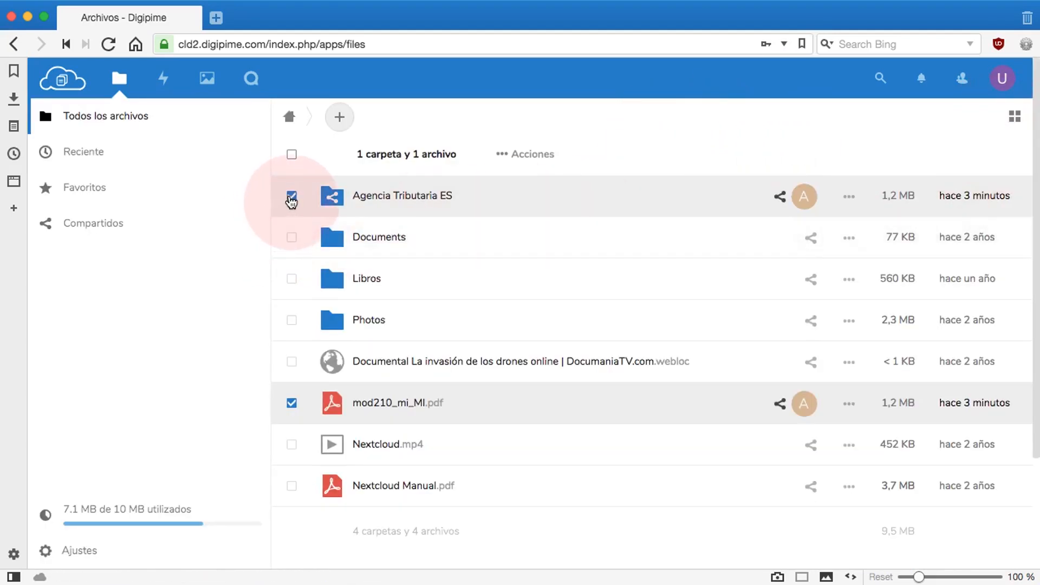
Step: Deselect Agencia Tributaria ES and download mod210_mi_MI.pdf via its Descargar action
left_click(292, 198)
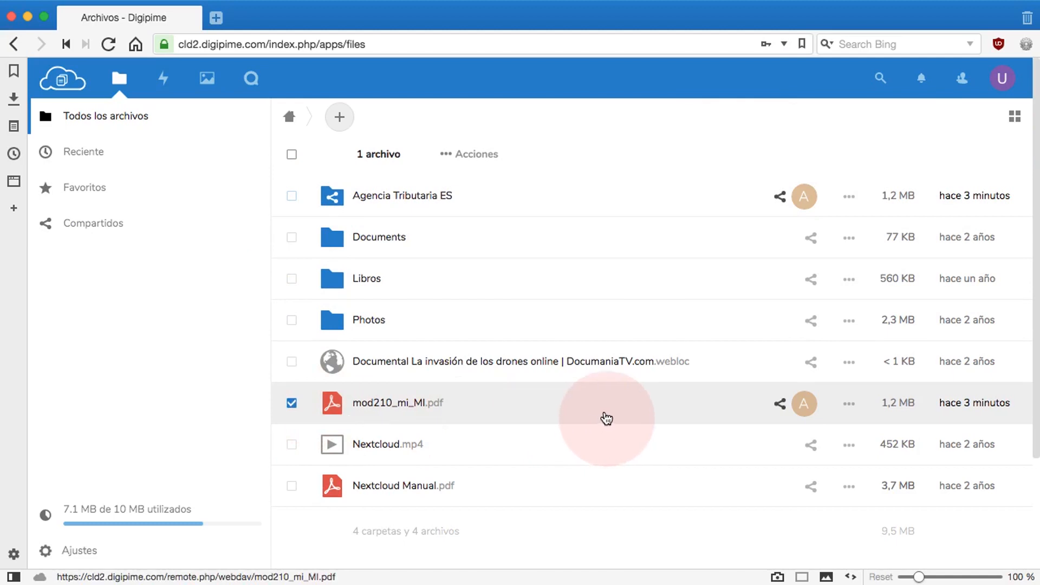
left_click(848, 405)
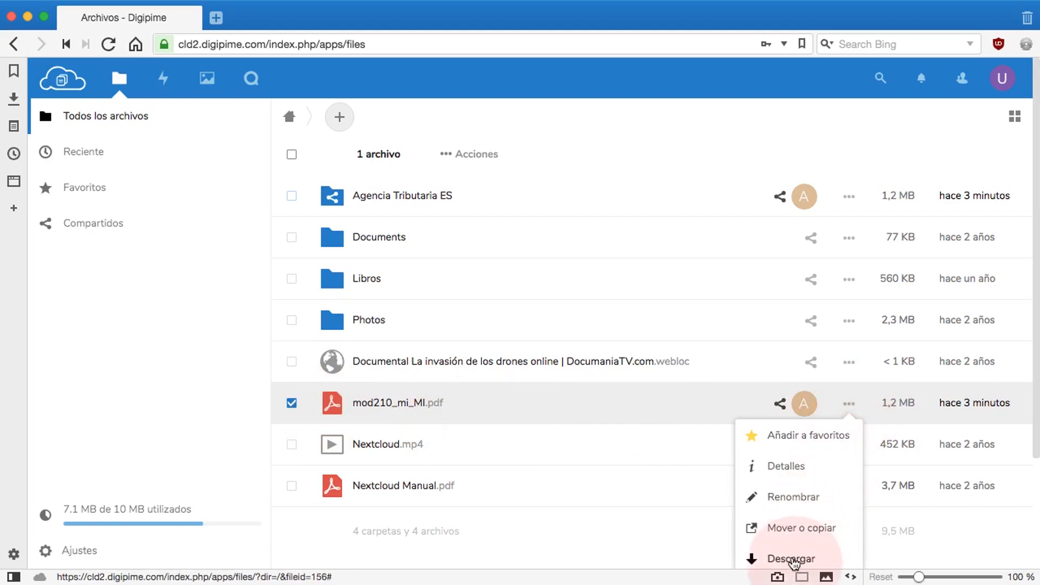
left_click(792, 559)
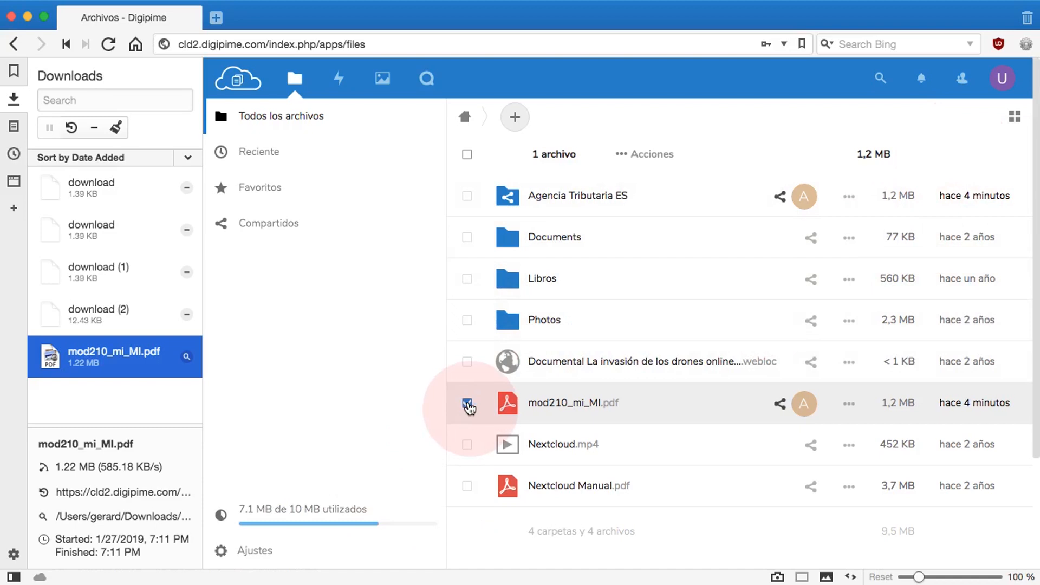
Step: Unshare mod210_mi_MI.pdf from usuario1's account with Dejar de compartir
left_click(849, 404)
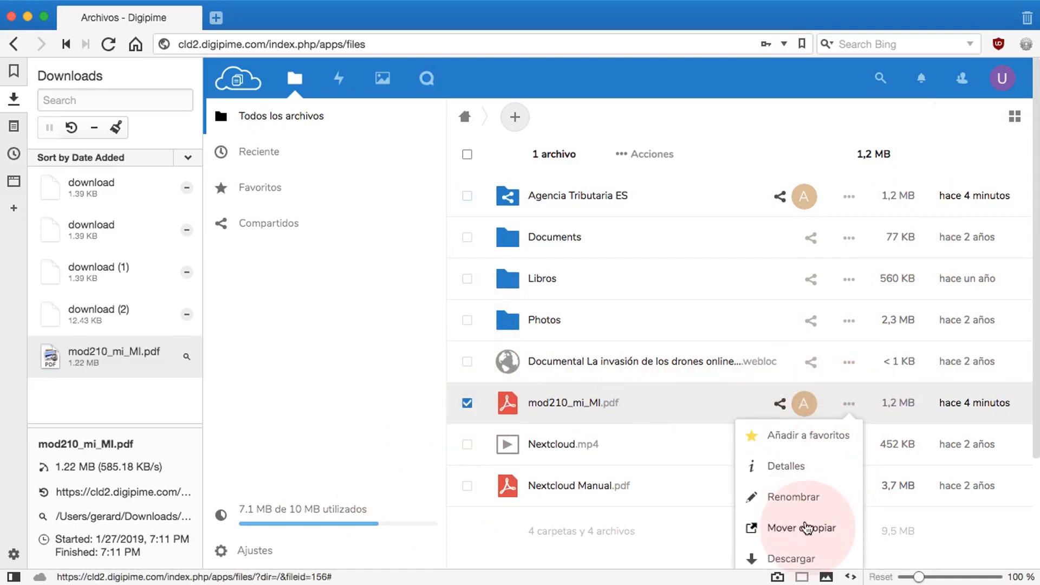
scroll(808, 525, "down", 3)
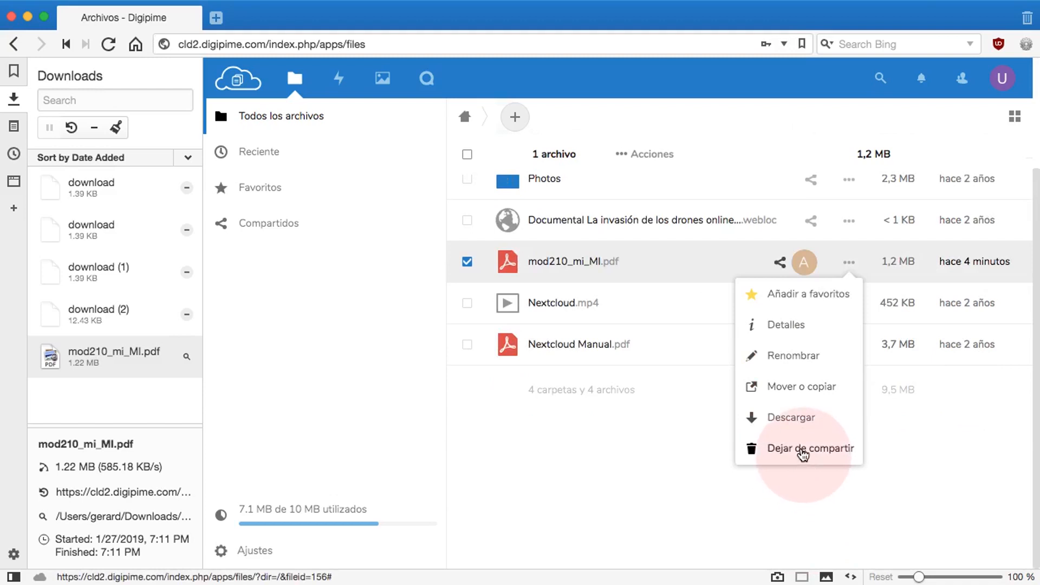
left_click(803, 453)
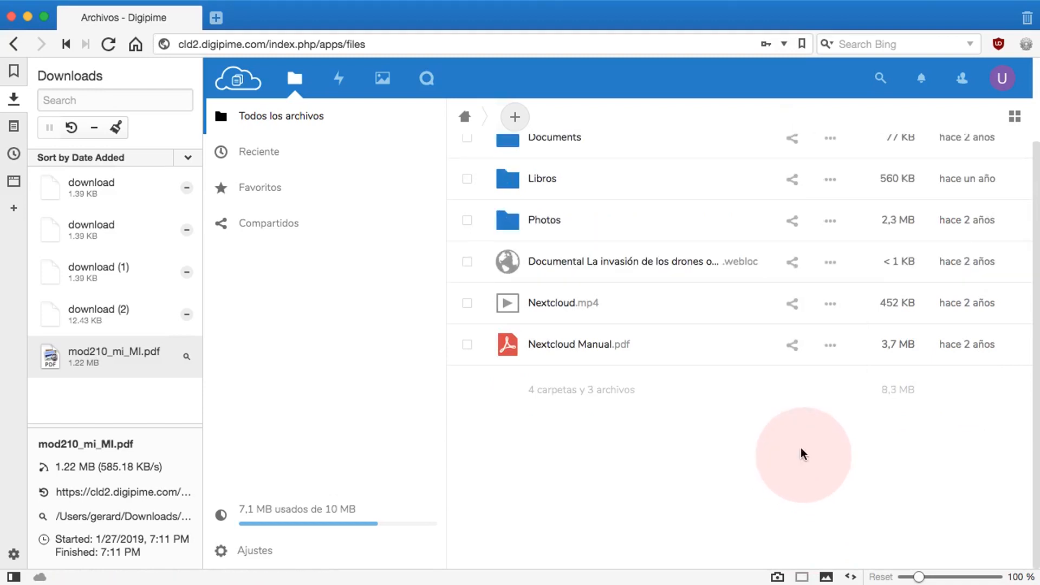
scroll(804, 454, "up", 1)
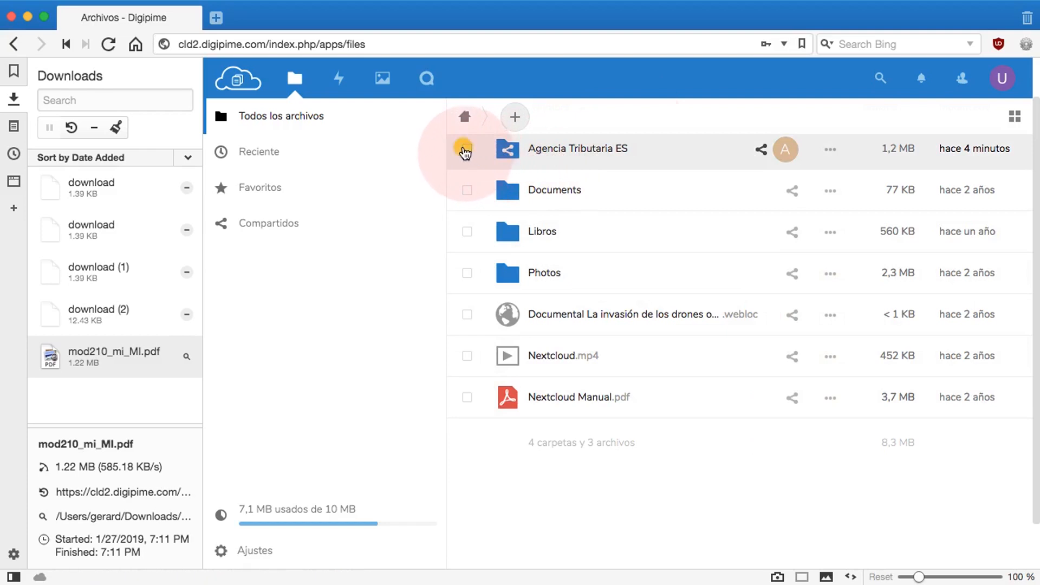
Step: Select the Agencia Tributaria ES folder and sign out of usuario1's account
left_click(466, 153)
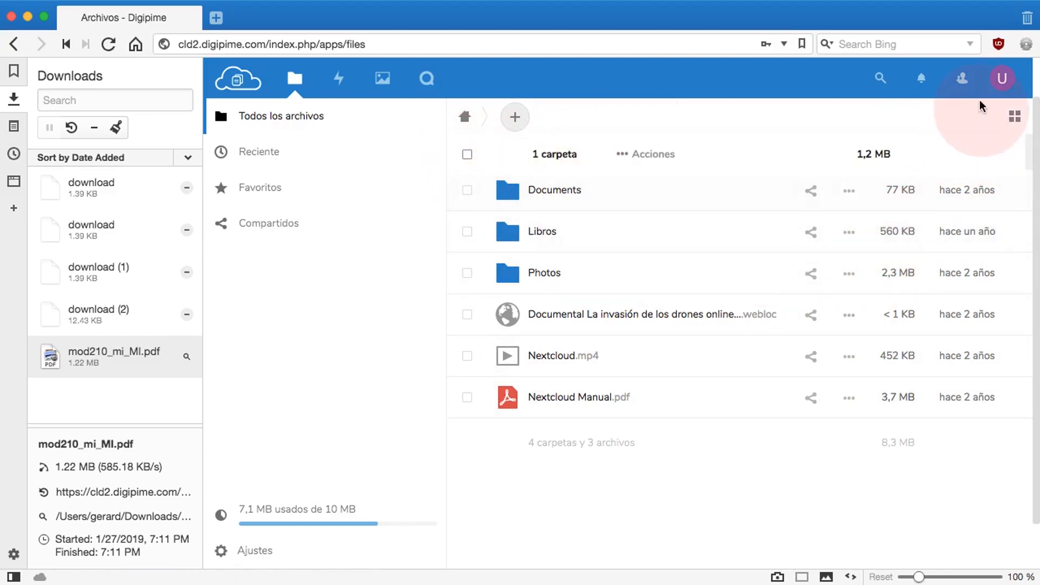
left_click(1001, 81)
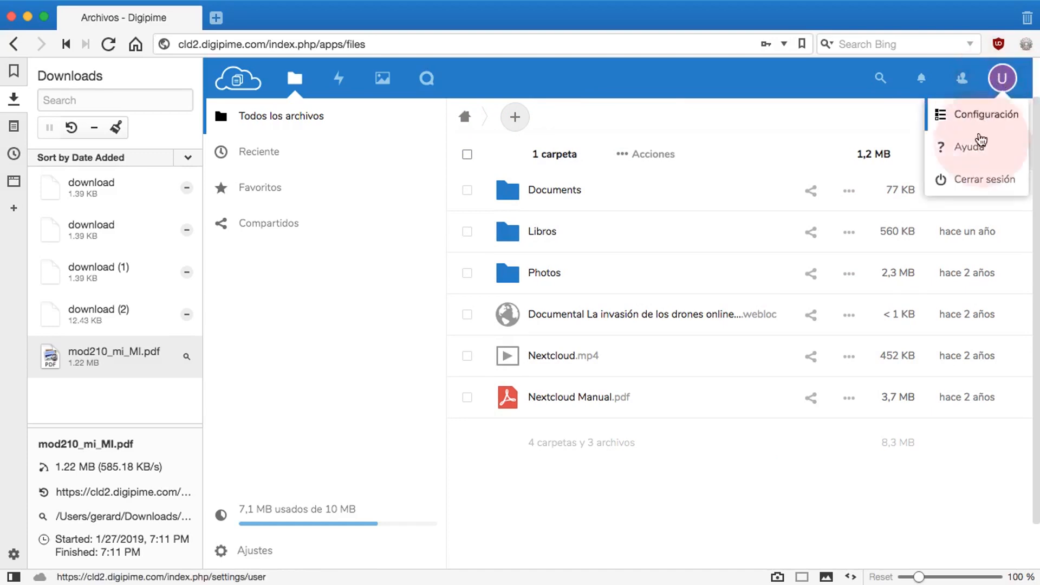
left_click(970, 184)
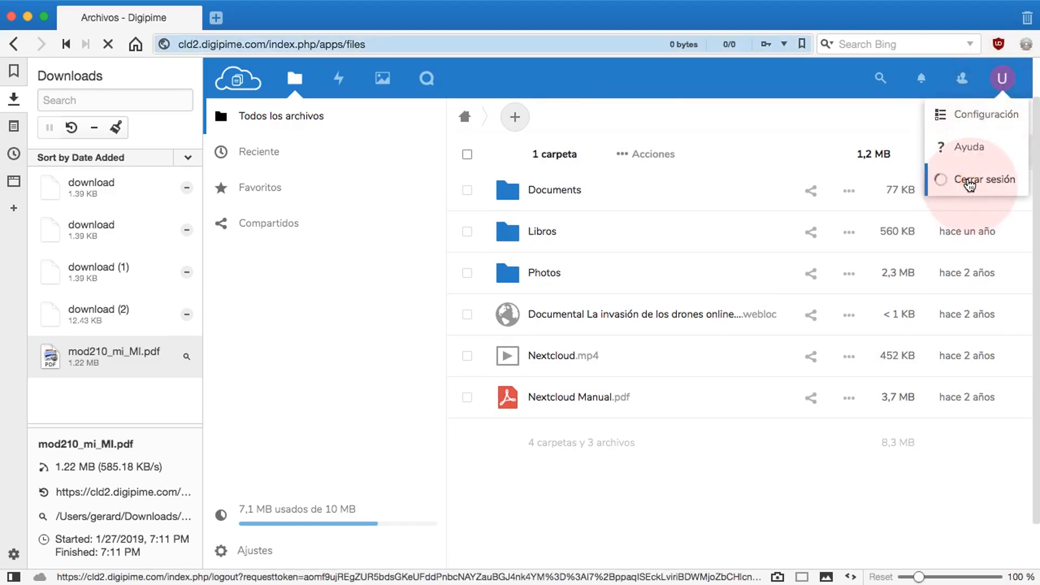